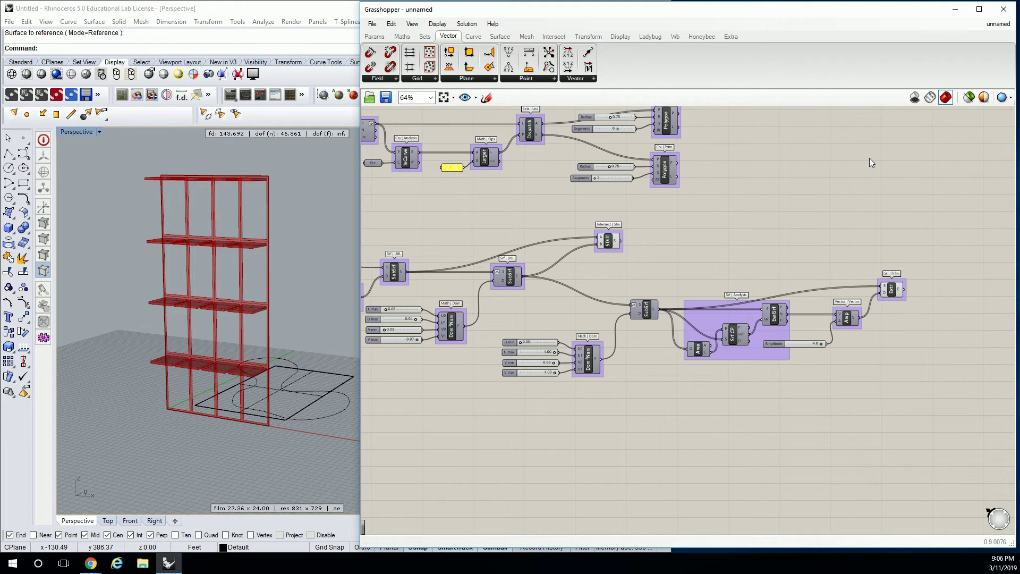
# Marquee-select the lower chain of components on the Grasshopper canvas
pyautogui.scroll(-2, 767, 168)
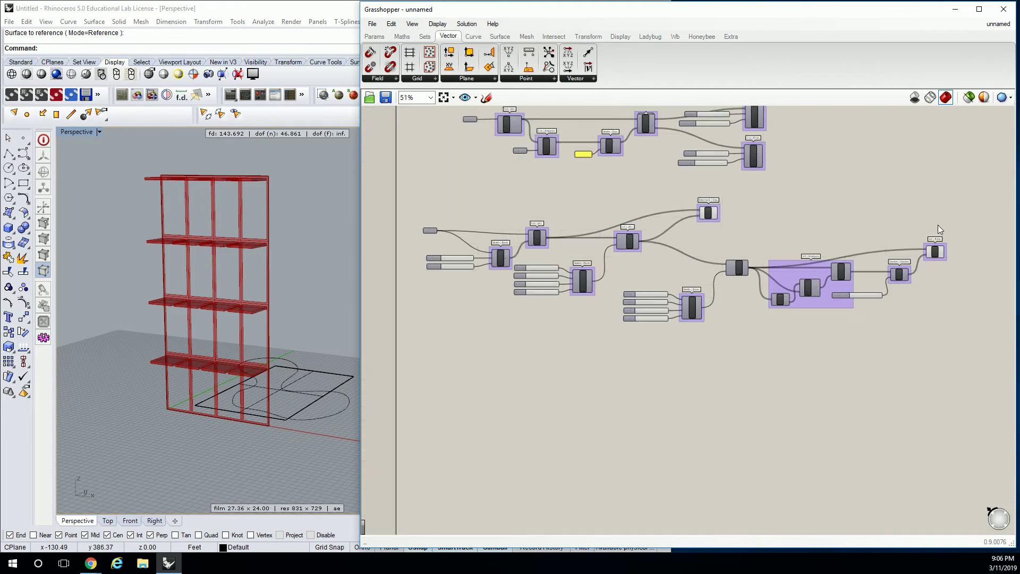
pyautogui.moveTo(922, 220); pyautogui.dragTo(408, 398)
pyautogui.moveTo(725, 286); pyautogui.dragTo(758, 234, button='right')
pyautogui.scroll(1, 556, 222)
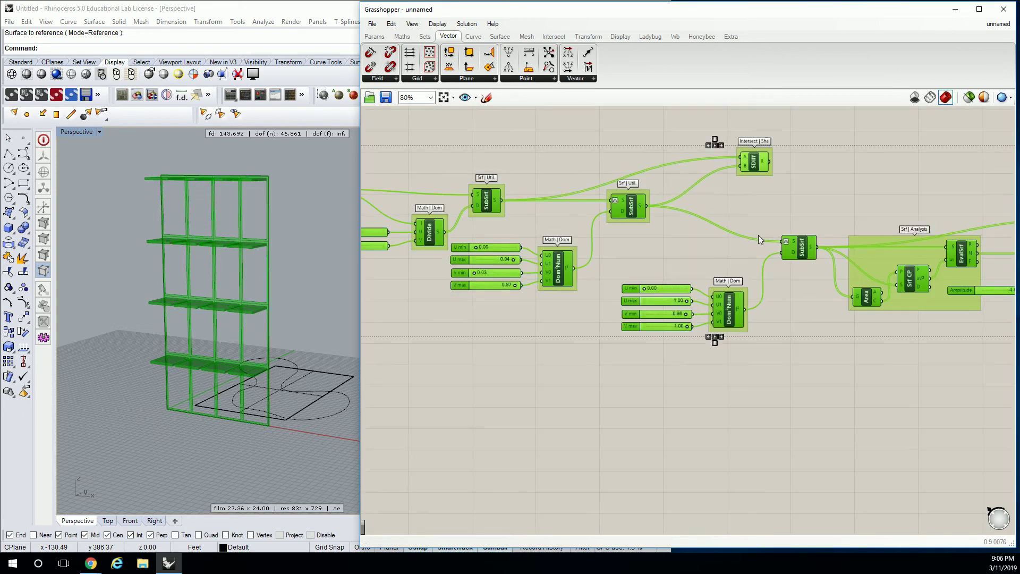
# Narrow the Grasshopper window to reveal the shelf model, then orbit the Perspective view
pyautogui.moveTo(360, 266); pyautogui.dragTo(279, 264)
pyautogui.keyDown('shift'); pyautogui.moveTo(192, 263); pyautogui.dragTo(161, 262, button='right'); pyautogui.keyUp('shift')
pyautogui.click(427, 324)
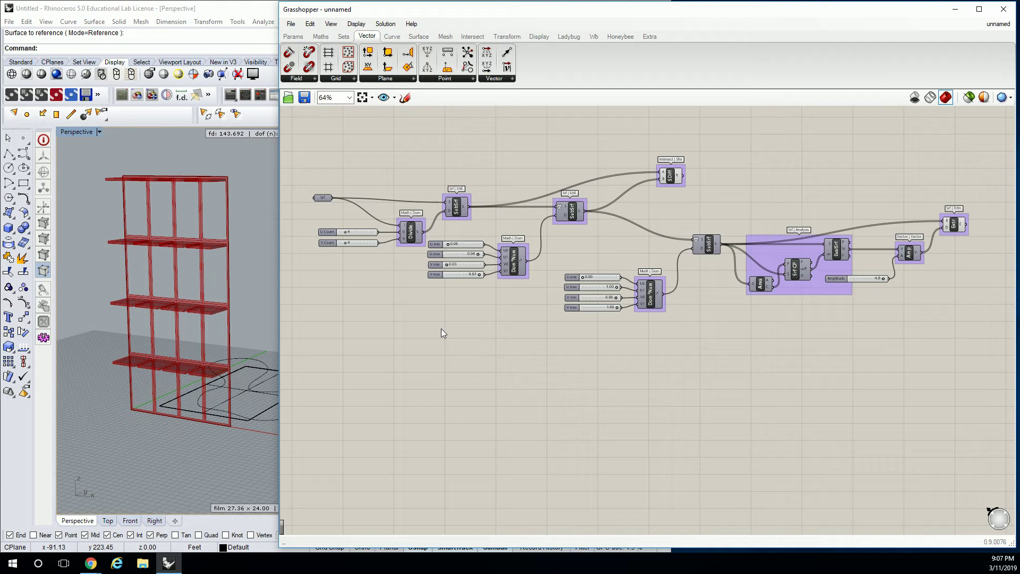
pyautogui.moveTo(777, 198); pyautogui.dragTo(769, 201, button='right')
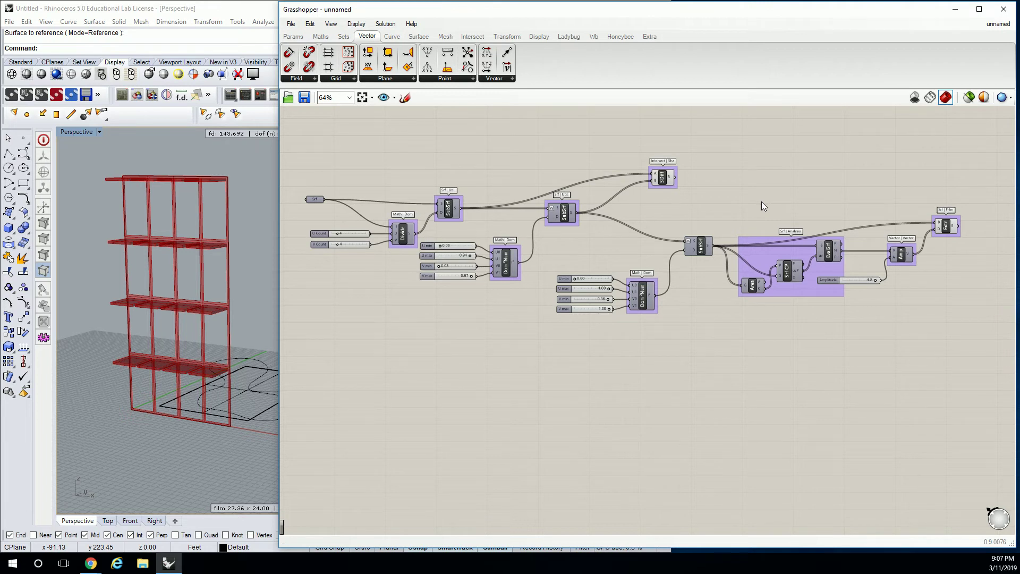
pyautogui.moveTo(154, 271); pyautogui.dragTo(183, 238, button='right')
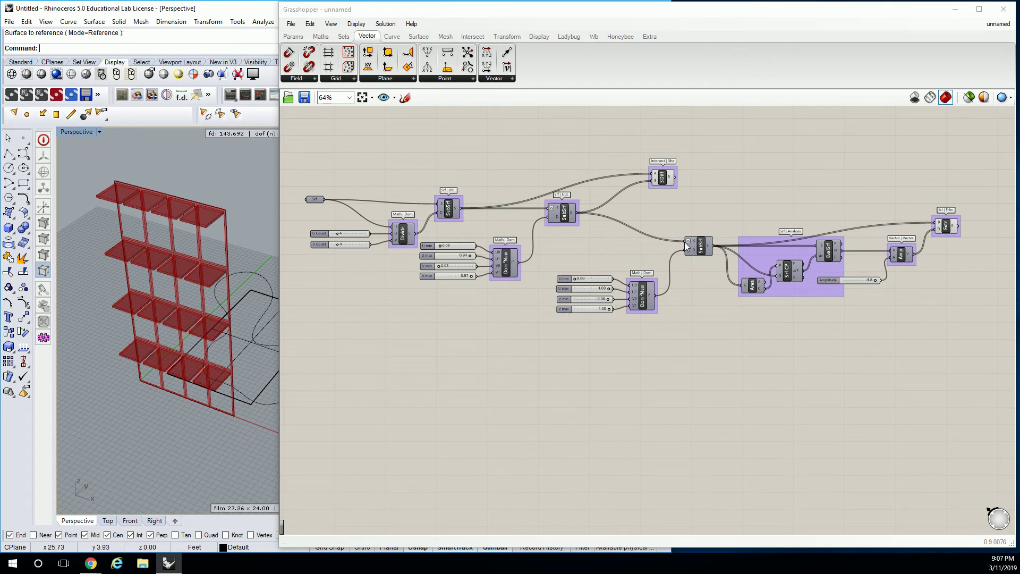
# Add a Cull Pattern component from Sets > Sequence, placed right of the extrusion
pyautogui.click(344, 39)
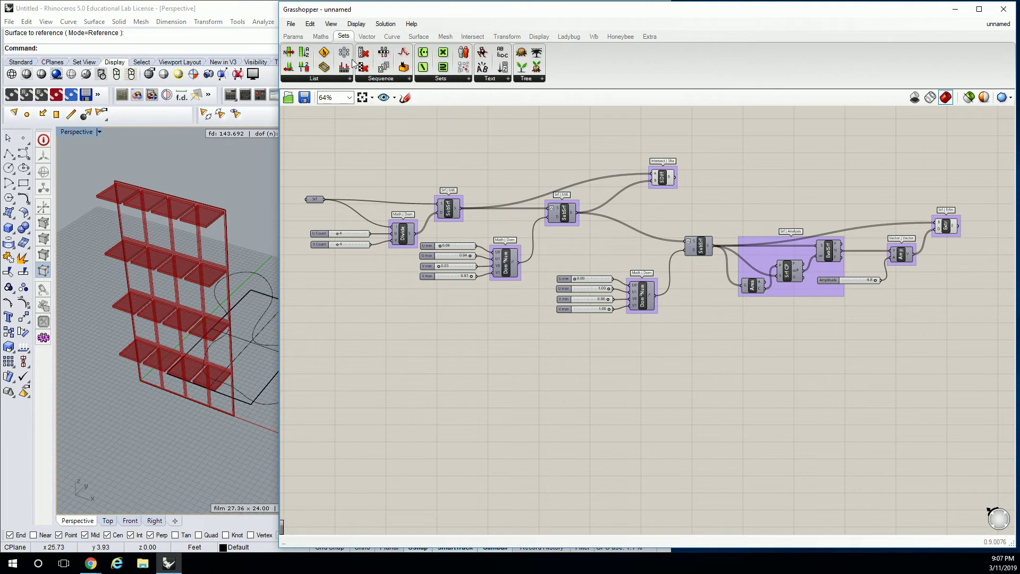
pyautogui.click(349, 78)
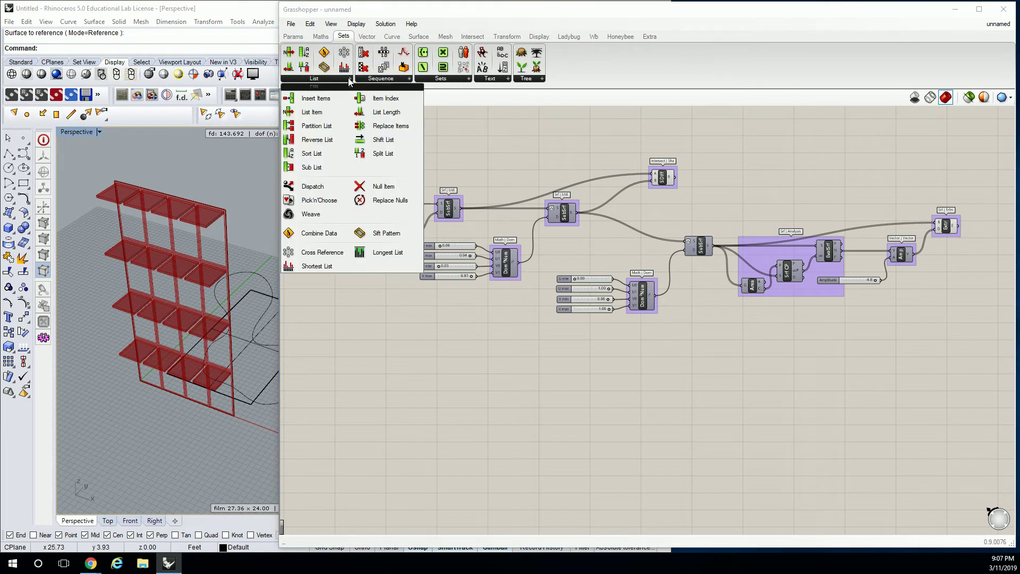
pyautogui.click(407, 79)
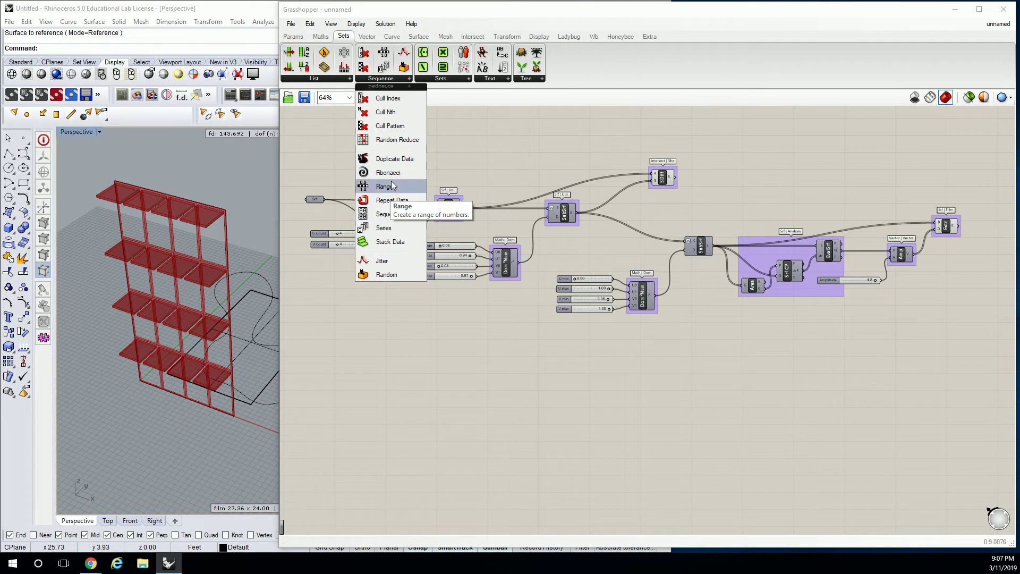
pyautogui.click(391, 131)
pyautogui.click(699, 339)
pyautogui.moveTo(731, 326); pyautogui.dragTo(538, 329, button='right')
pyautogui.click(506, 344)
pyautogui.moveTo(507, 346); pyautogui.dragTo(766, 331)
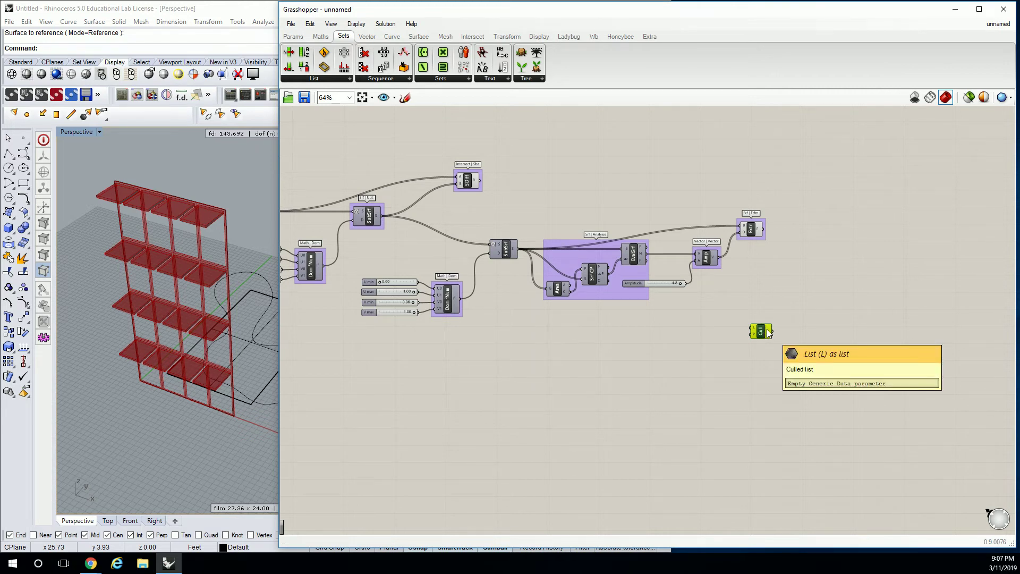
# Group the Cull component with Ctrl+G and name the group 'Sets | Sequence'
pyautogui.scroll(4, 768, 333)
pyautogui.moveTo(688, 403); pyautogui.dragTo(791, 237)
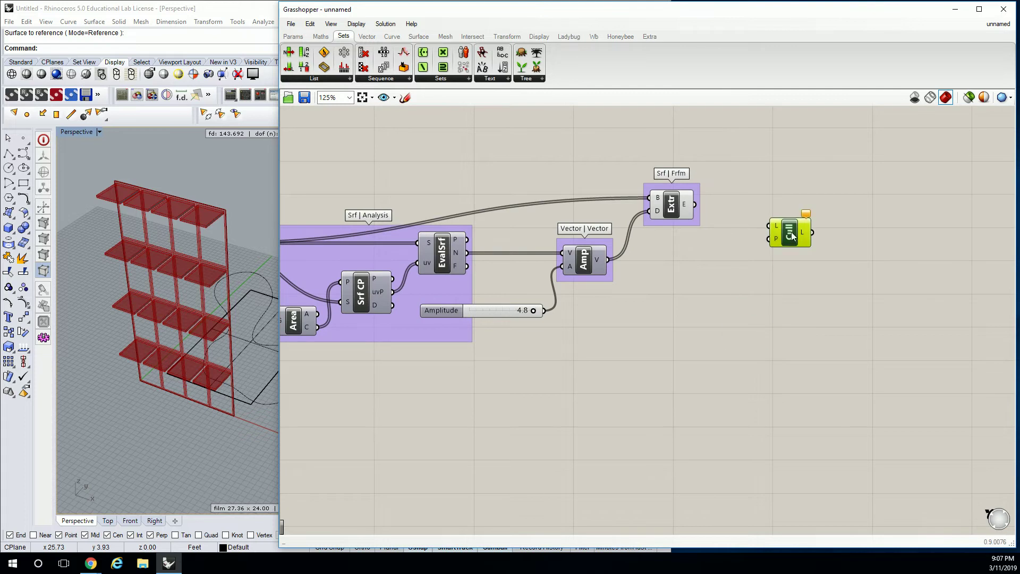
pyautogui.hotkey('ctrl', 'g')
pyautogui.scroll(1, 791, 236)
pyautogui.rightClick(792, 214)
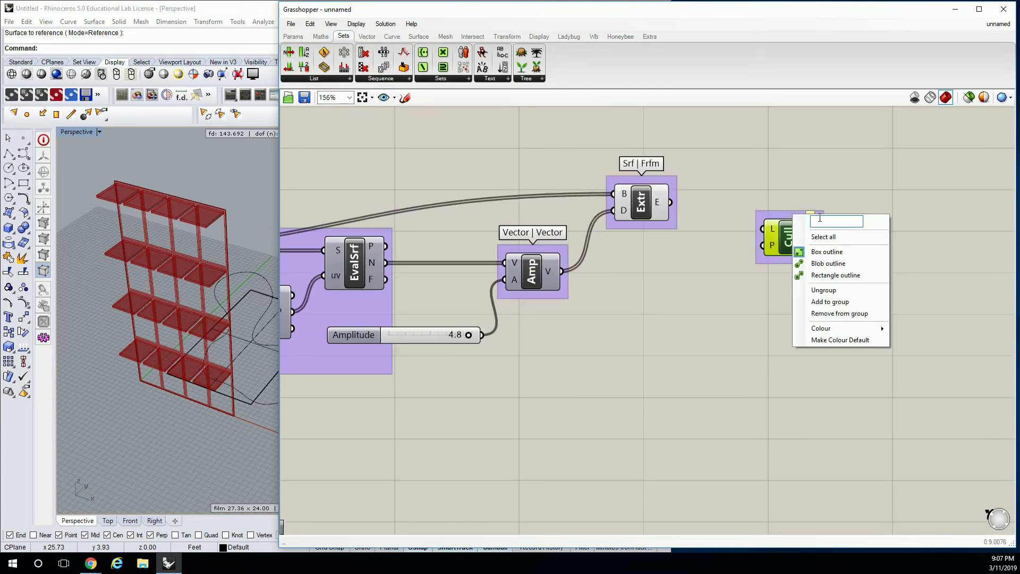
pyautogui.write('Sets | Sequence')
pyautogui.moveTo(843, 179); pyautogui.dragTo(780, 191, button='right')
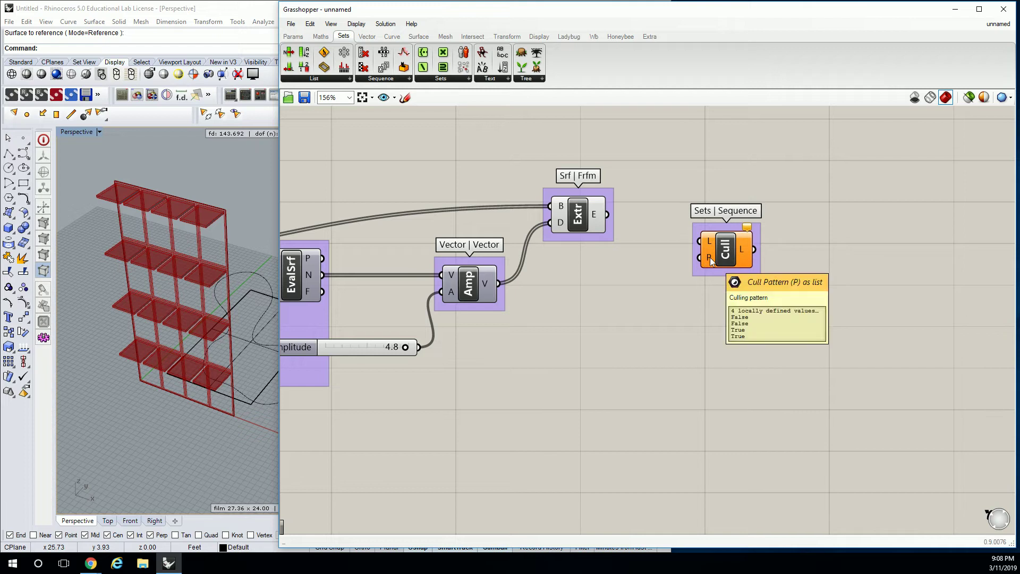
# Wire the Extrude component's E output into Cull Pattern's L input
pyautogui.click(734, 252)
pyautogui.moveTo(734, 251); pyautogui.dragTo(722, 250)
pyautogui.click(582, 215)
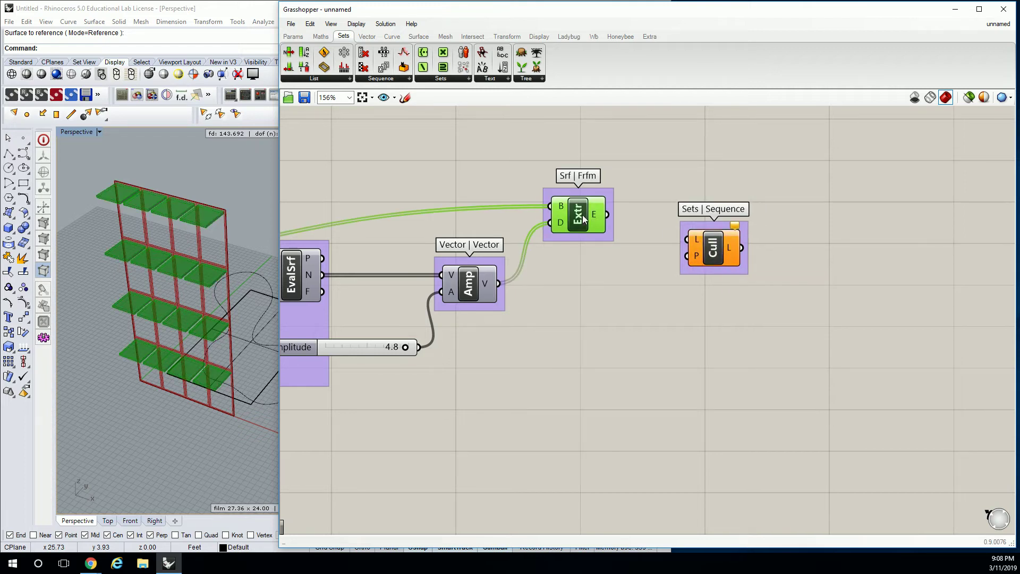
pyautogui.moveTo(608, 215); pyautogui.dragTo(712, 225)
# Turn off the Extrude component's preview so only the culled shelves show
pyautogui.click(584, 212)
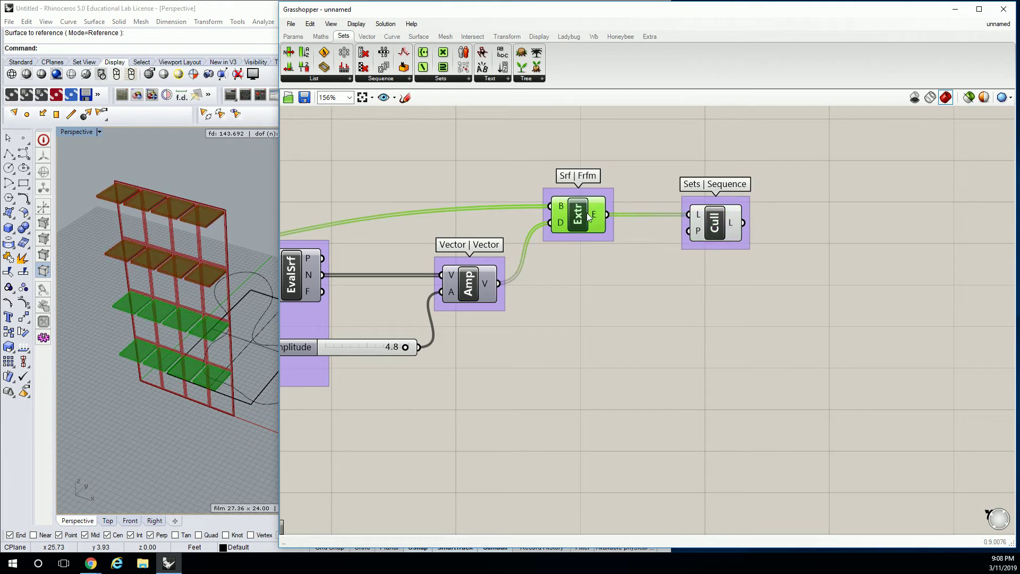
pyautogui.rightClick(586, 213)
pyautogui.click(616, 234)
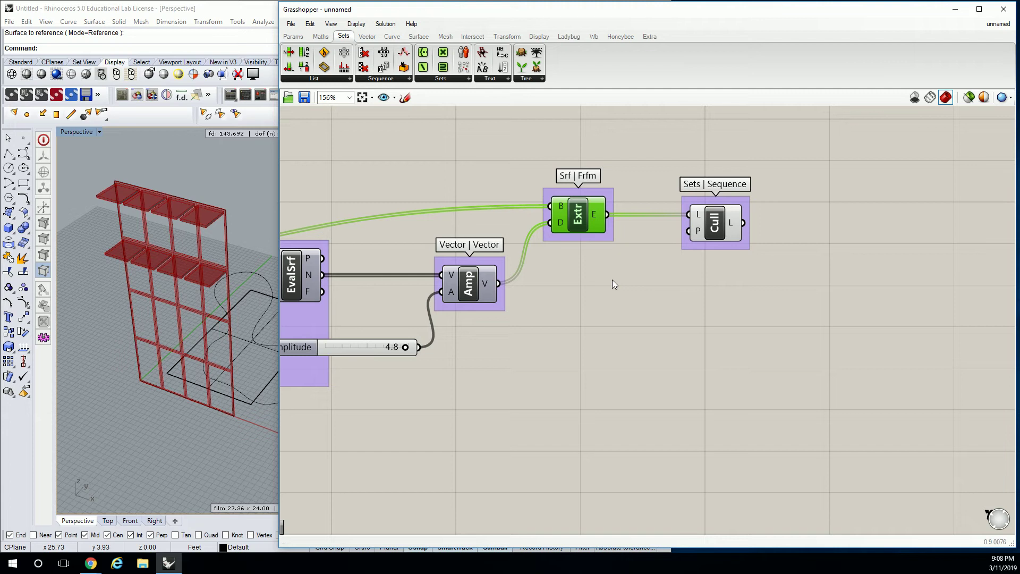
pyautogui.moveTo(620, 232); pyautogui.dragTo(641, 233, button='right')
pyautogui.click(744, 223)
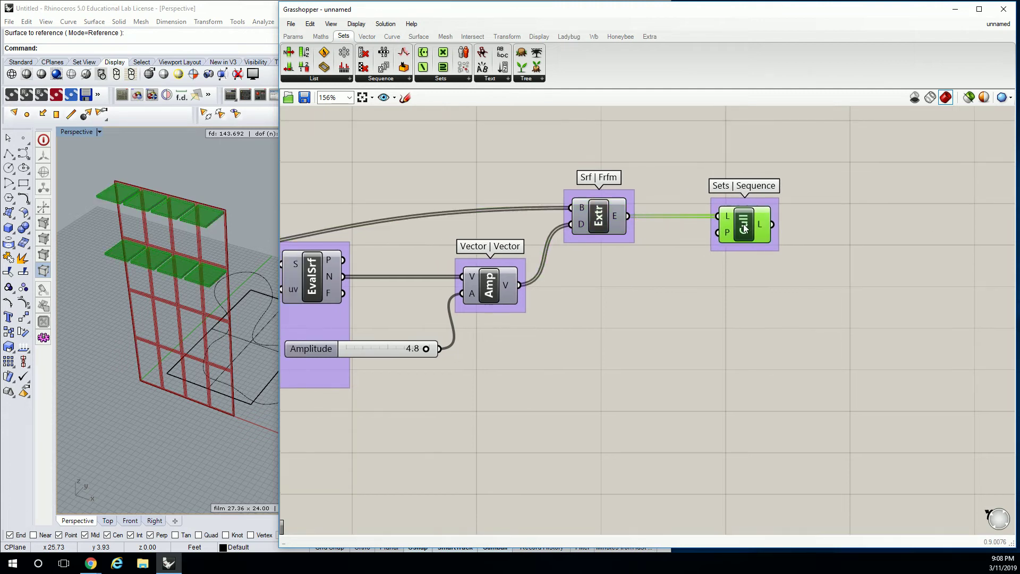
pyautogui.click(702, 182)
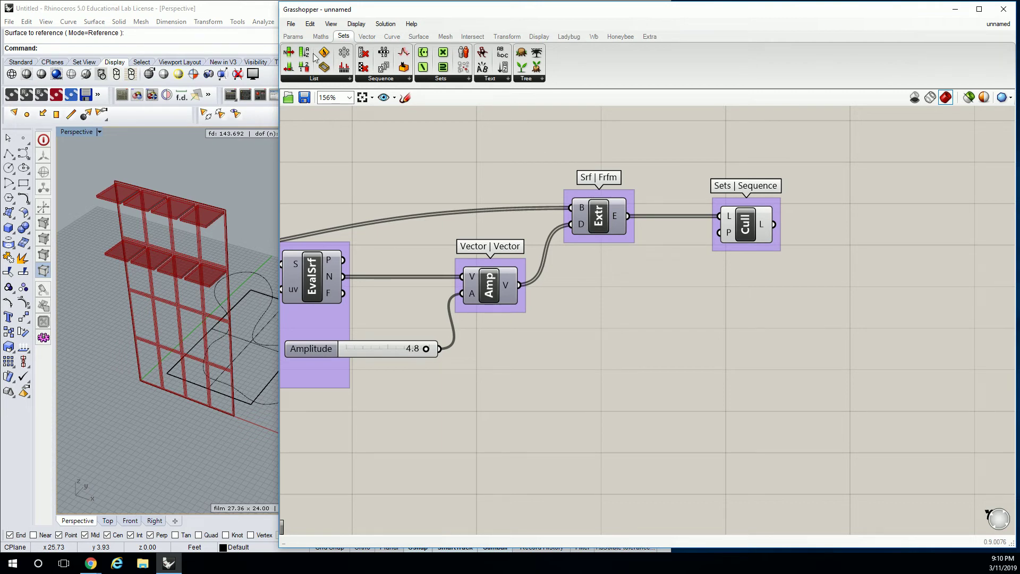
# Add a Panel below Cull and enable its Multiline Data option
pyautogui.click(292, 36)
pyautogui.moveTo(425, 65); pyautogui.dragTo(667, 320)
pyautogui.rightClick(665, 320)
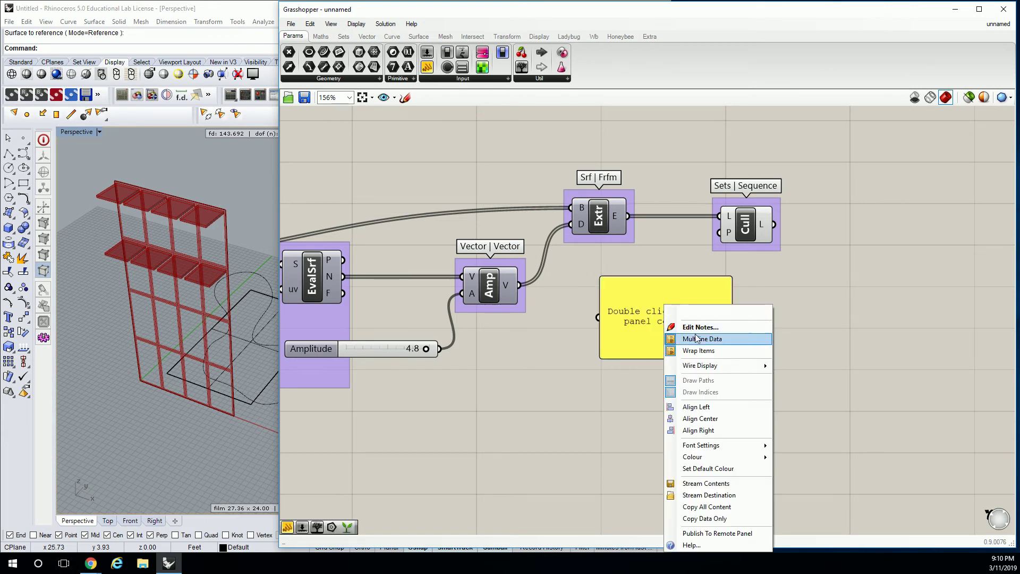
pyautogui.click(696, 337)
# Enter 0 and 1 on separate lines and wire the panel into Cull's P input
pyautogui.doubleClick(672, 315)
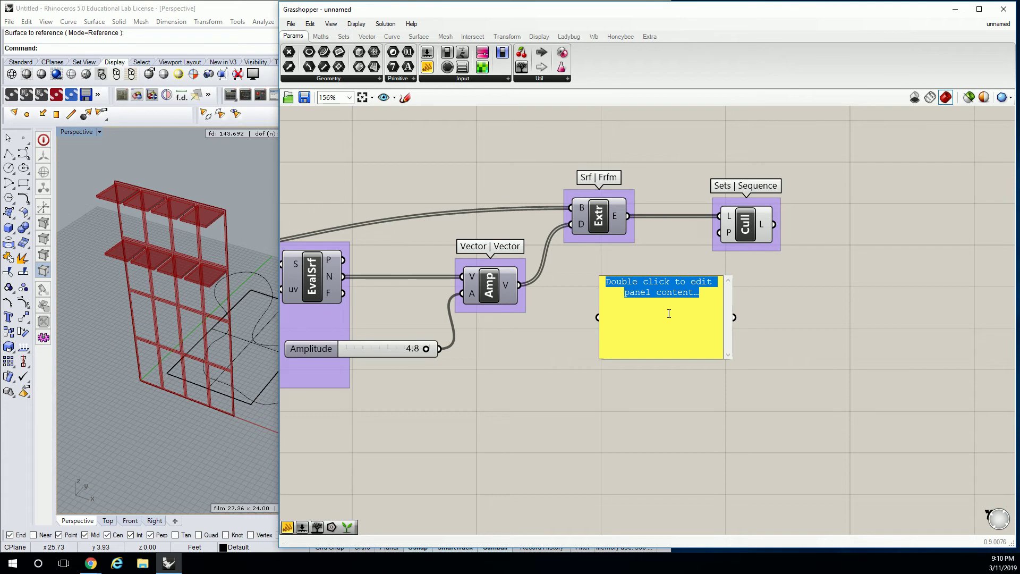
pyautogui.write('0')
pyautogui.press('Return')
pyautogui.write('1')
pyautogui.click(780, 317)
pyautogui.moveTo(731, 358); pyautogui.dragTo(675, 329)
pyautogui.moveTo(693, 284); pyautogui.dragTo(719, 232)
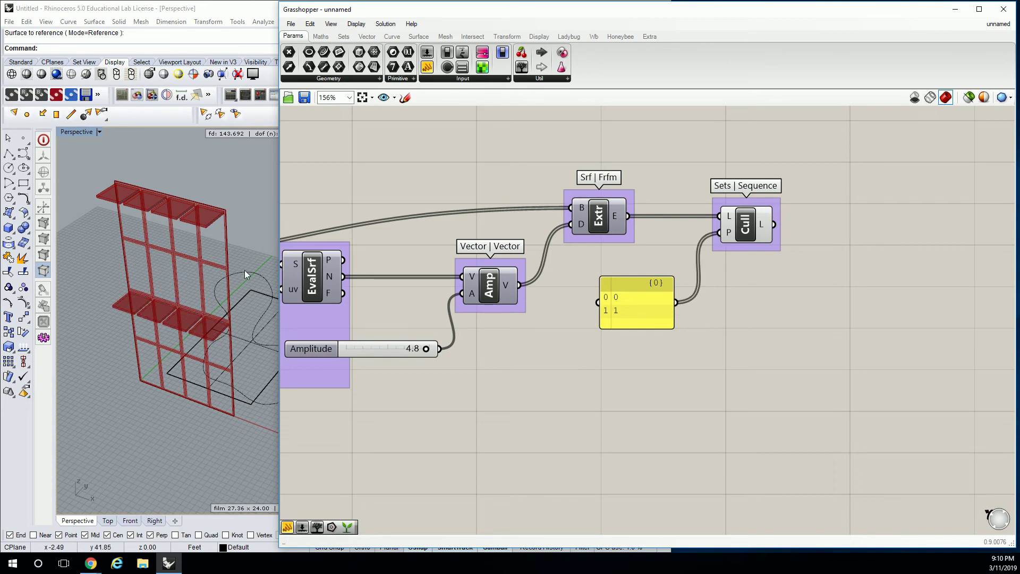
pyautogui.moveTo(184, 272); pyautogui.dragTo(164, 267, button='right')
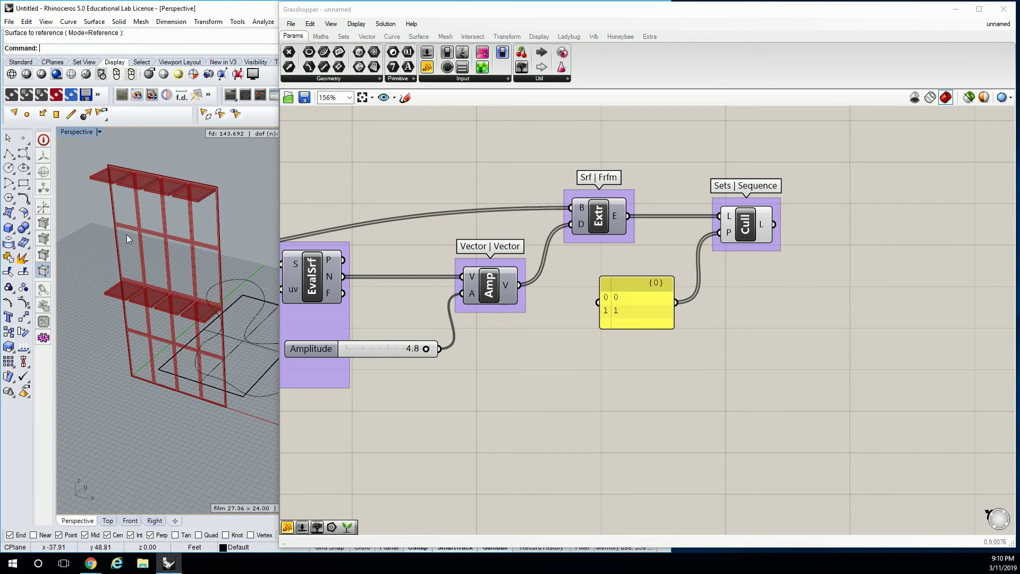
# Raise the V Count slider from 4 to 5 and move the 0/1 panel slightly up
pyautogui.scroll(-5, 425, 284)
pyautogui.scroll(5, 578, 236)
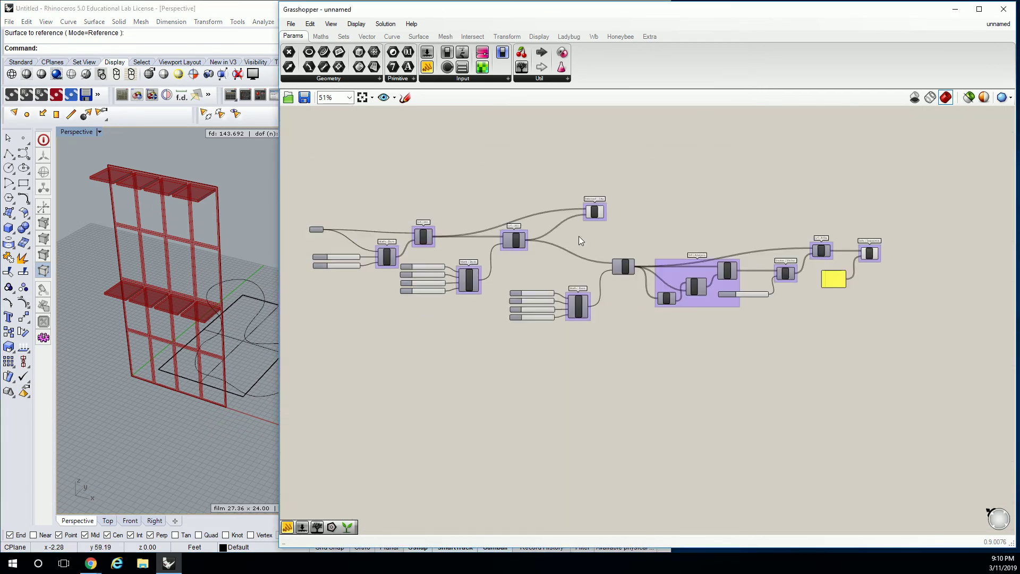
pyautogui.scroll(2, 452, 274)
pyautogui.moveTo(444, 296); pyautogui.dragTo(448, 299)
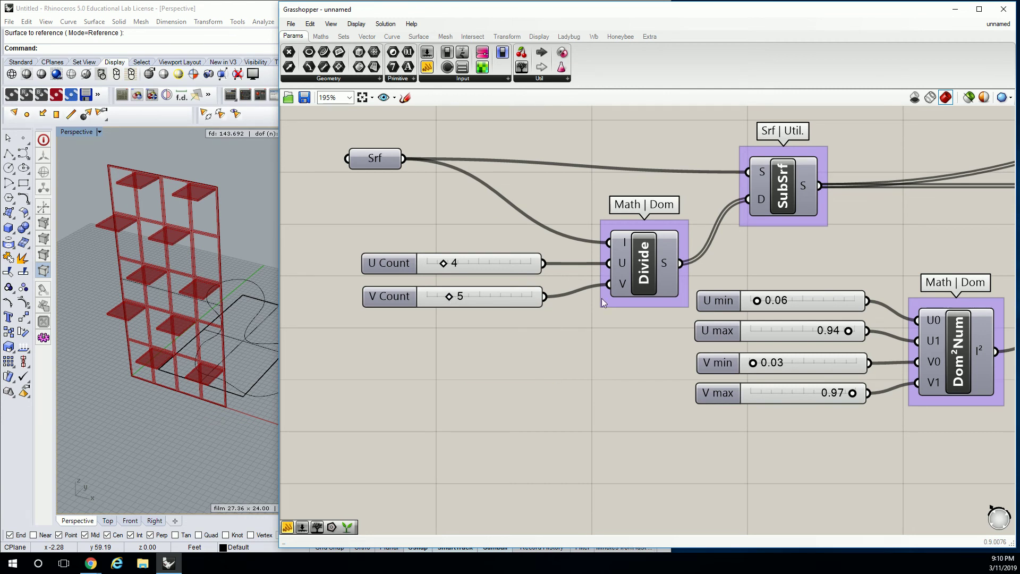
pyautogui.hotkey('ctrl', 'Right')
pyautogui.scroll(-4, 840, 263)
pyautogui.hotkey('ctrl', 'Right')
pyautogui.hotkey('ctrl', 'Right')
pyautogui.hotkey('ctrl', 'Right')
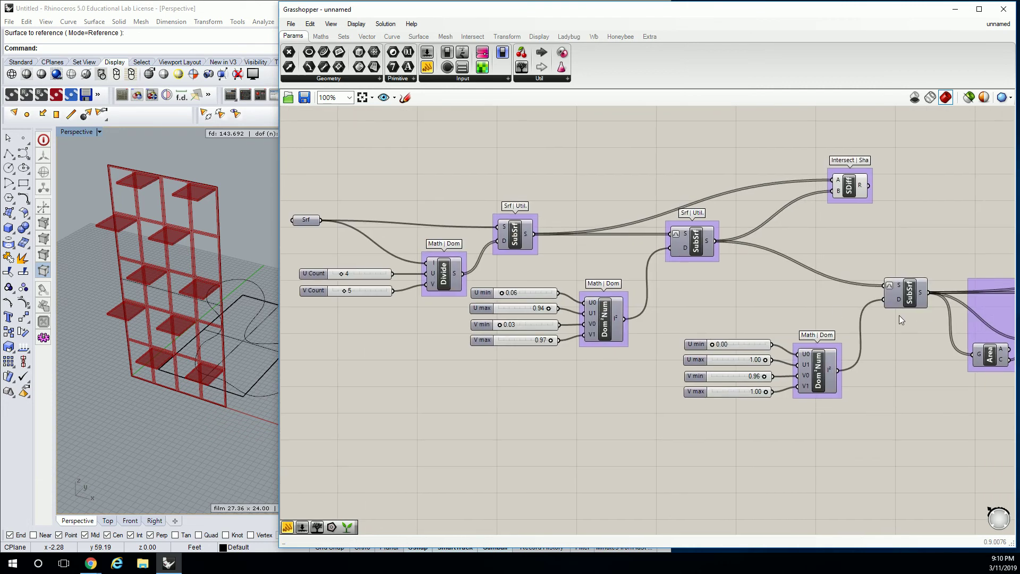
pyautogui.moveTo(811, 301); pyautogui.dragTo(811, 286)
# Delete the 0/1 panel feeding Cull's P input and check P's stored values
pyautogui.moveTo(872, 282); pyautogui.dragTo(778, 308, button='right')
pyautogui.scroll(4, 735, 315)
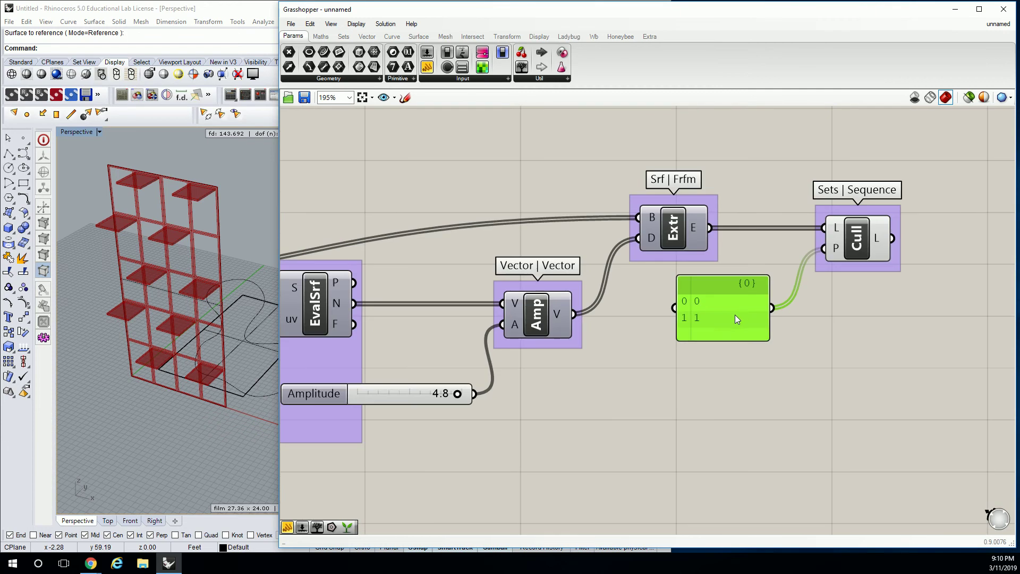
pyautogui.press('Delete')
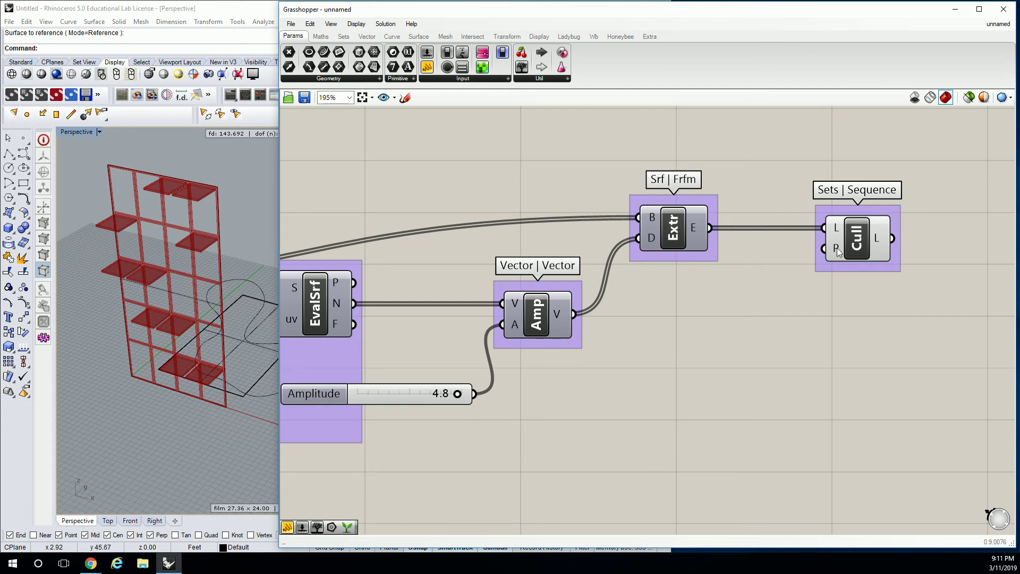
pyautogui.moveTo(837, 251)
# Trim Cull's stored P pattern from False, False, True, True to False, True via Set Multiple Booleans
pyautogui.rightClick(837, 251)
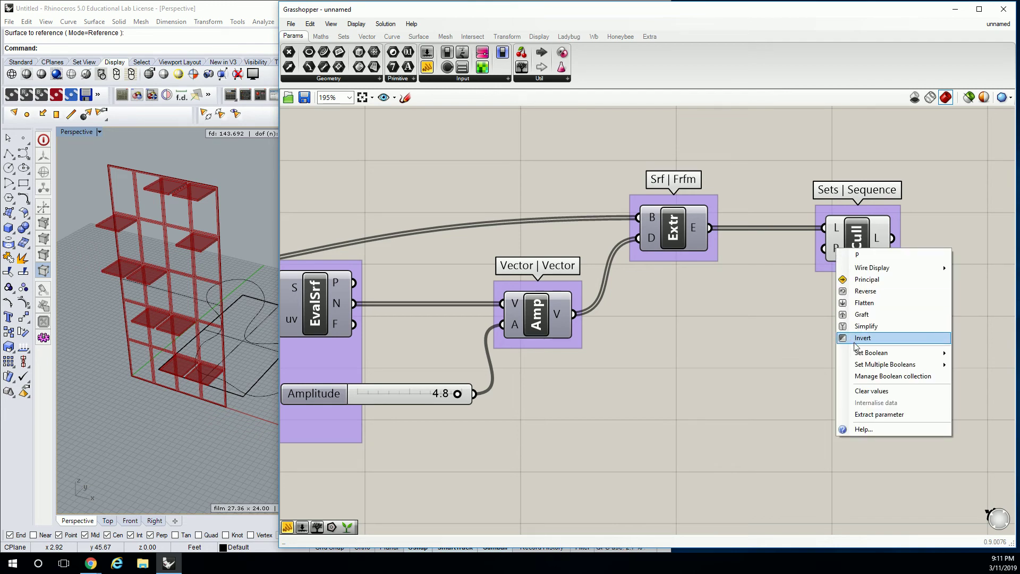
pyautogui.moveTo(864, 355)
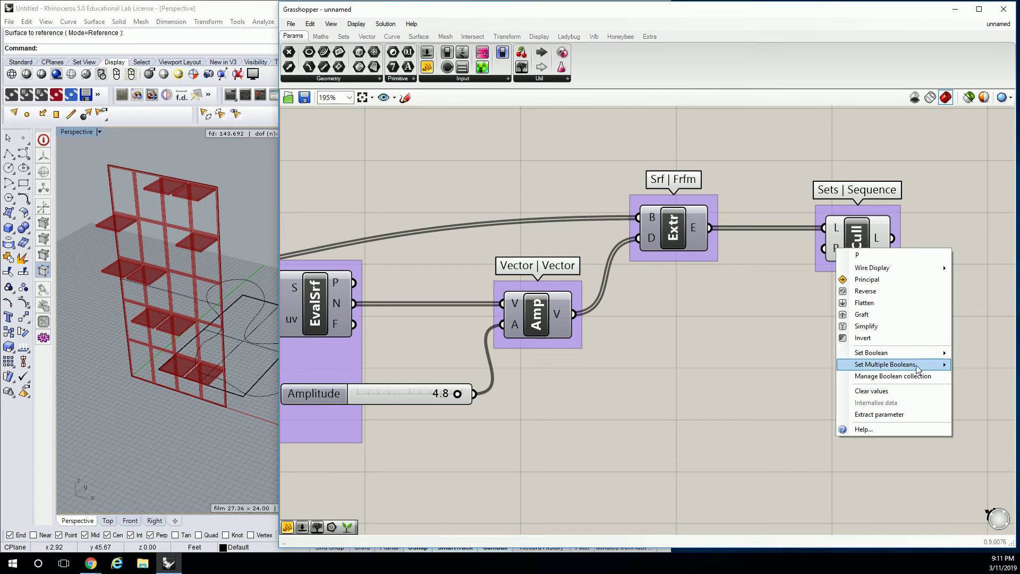
pyautogui.moveTo(839, 13); pyautogui.dragTo(591, 14)
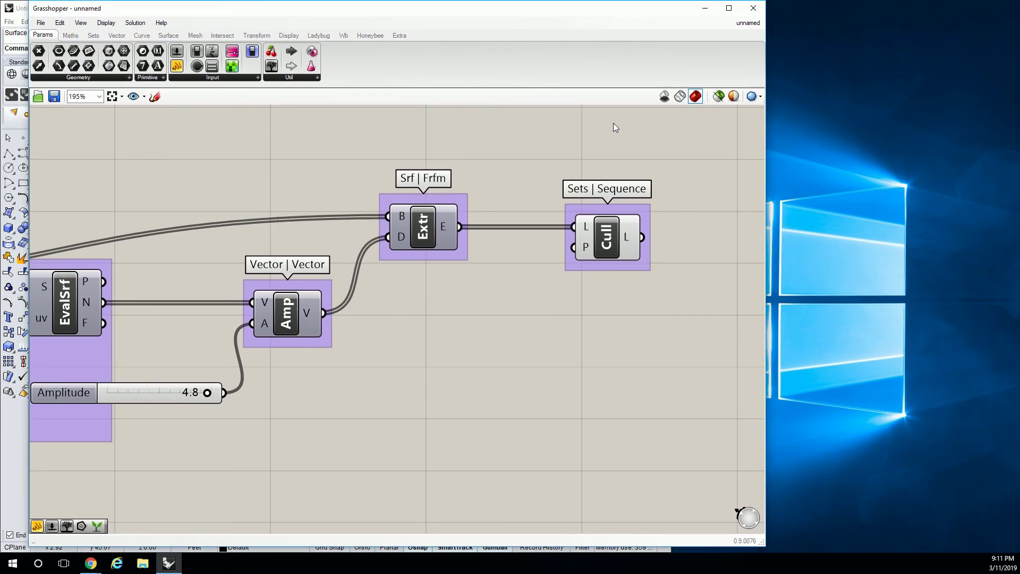
pyautogui.rightClick(577, 255)
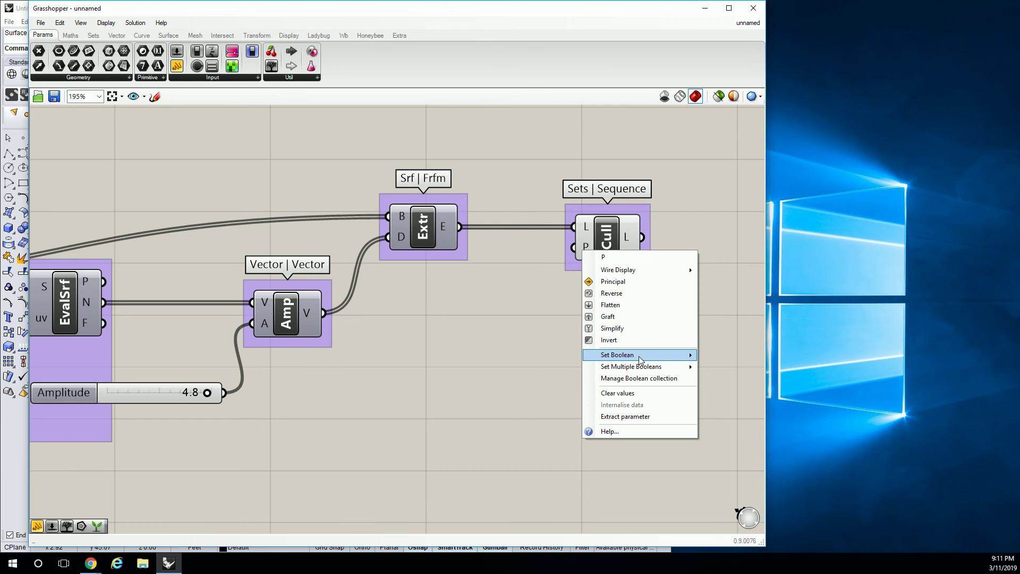
pyautogui.moveTo(650, 367)
pyautogui.click(755, 368)
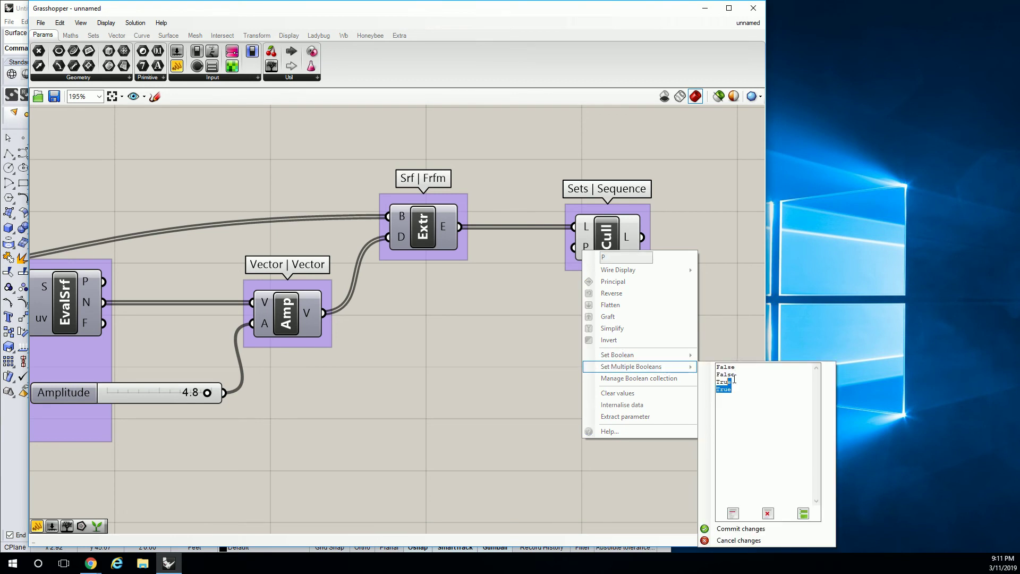
pyautogui.moveTo(732, 383); pyautogui.dragTo(714, 374)
pyautogui.press('BackSpace')
pyautogui.click(732, 529)
pyautogui.moveTo(481, 11); pyautogui.dragTo(733, 12)
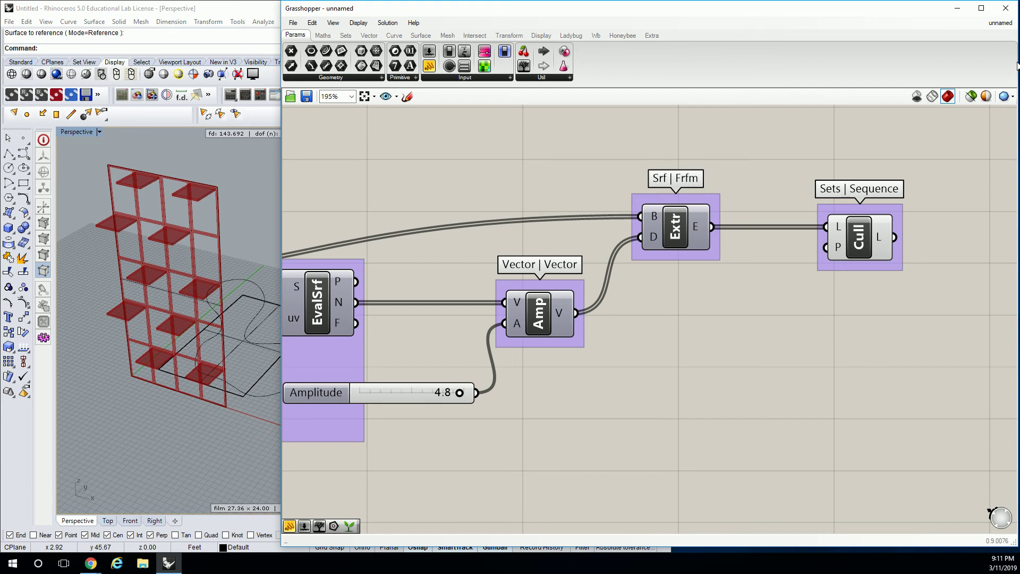
# Narrow the Grasshopper window and recommit Cull's False, True pattern via Set Multiple Booleans
pyautogui.moveTo(1016, 65); pyautogui.dragTo(769, 66)
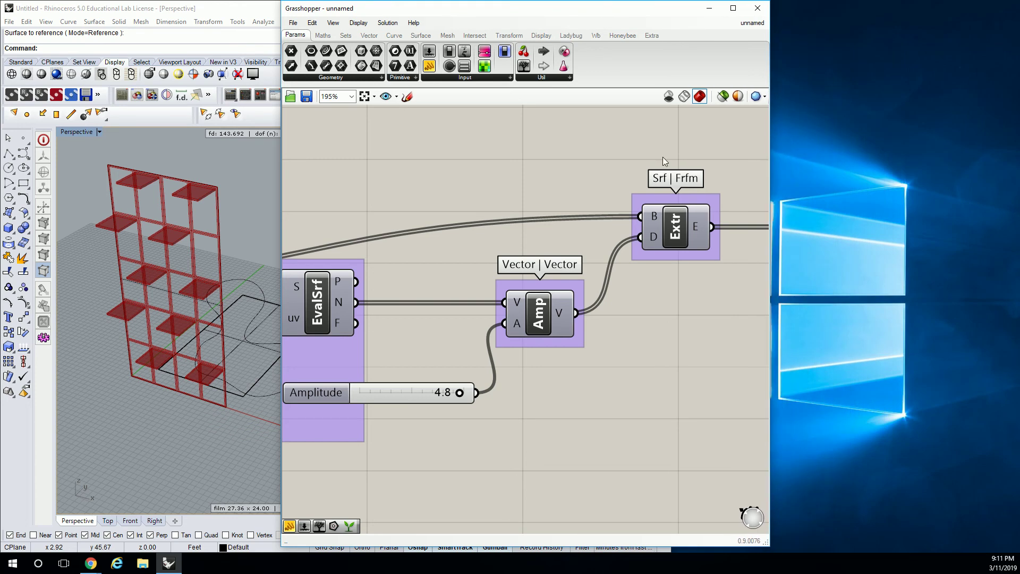
pyautogui.moveTo(662, 158); pyautogui.dragTo(460, 157, button='right')
pyautogui.rightClick(625, 246)
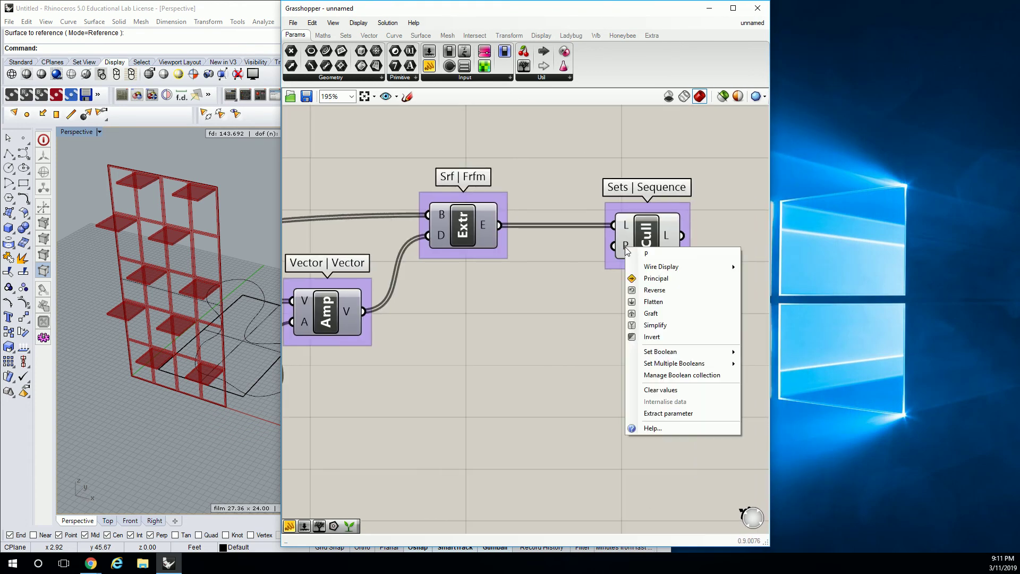
pyautogui.moveTo(659, 353)
pyautogui.moveTo(714, 365)
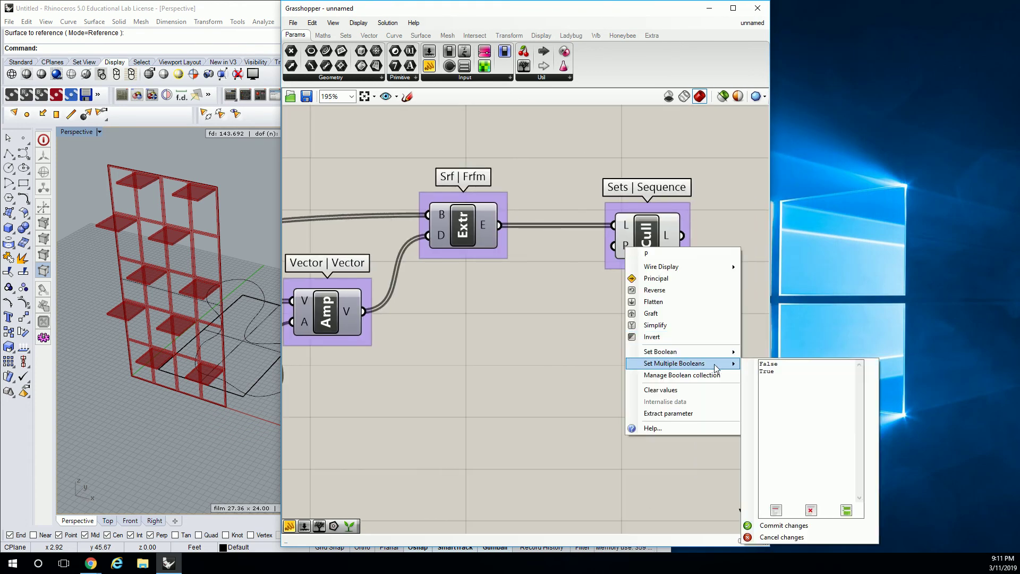
pyautogui.click(793, 372)
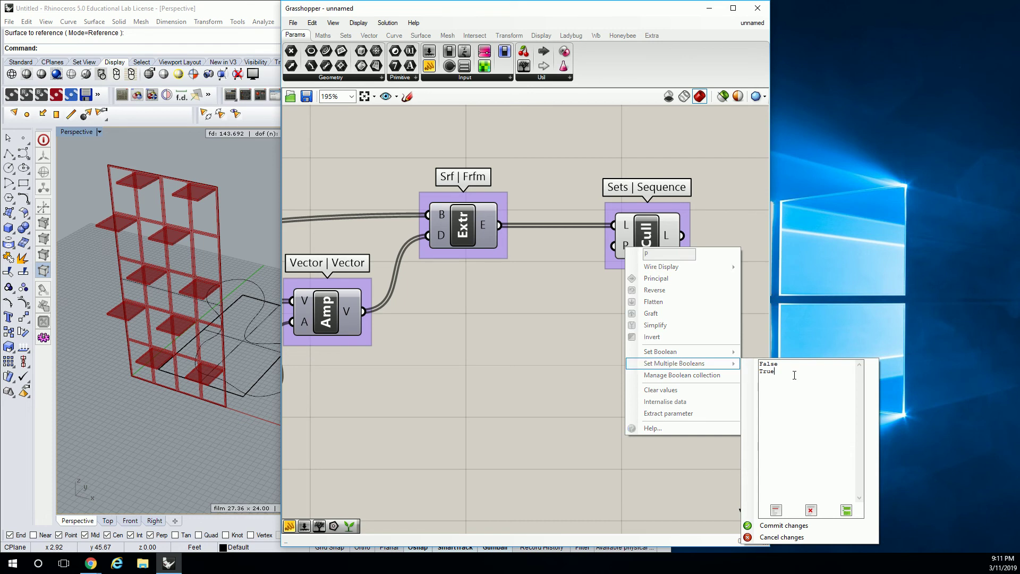
pyautogui.press('Return')
pyautogui.click(778, 525)
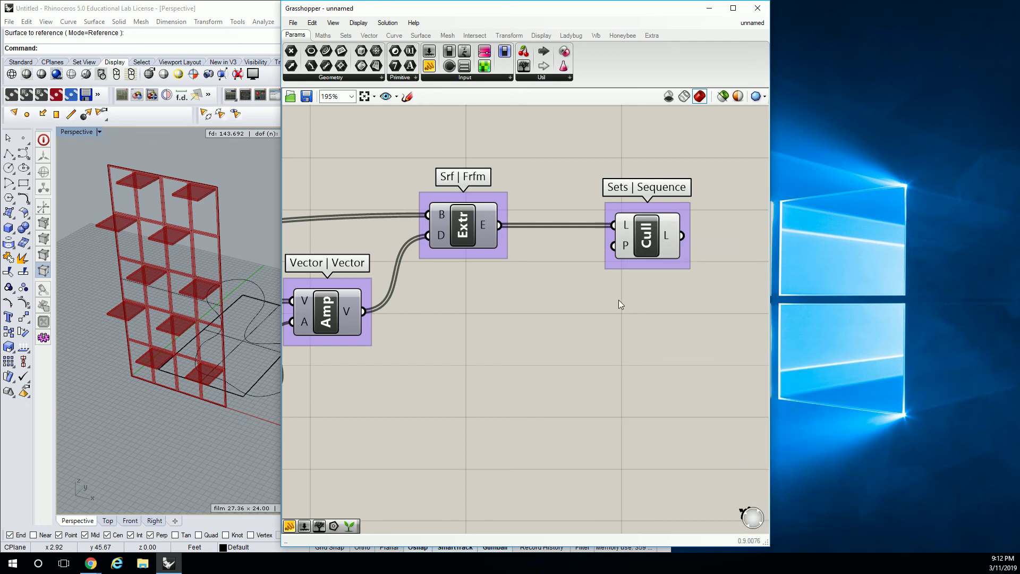
# Show the Sets tab's Sequence dropdown containing Cull Pattern
pyautogui.moveTo(453, 294); pyautogui.dragTo(499, 284, button='right')
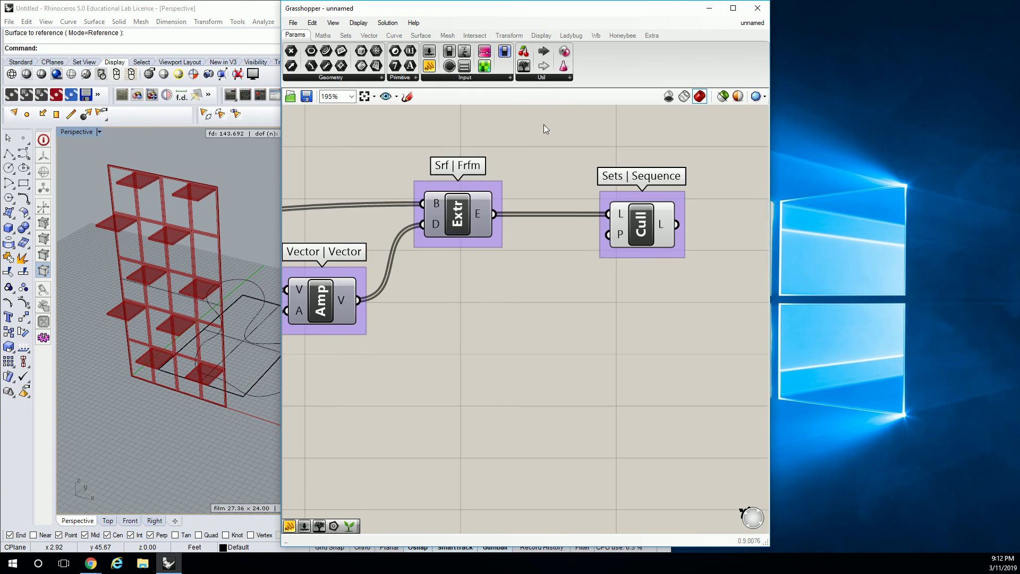
pyautogui.click(345, 36)
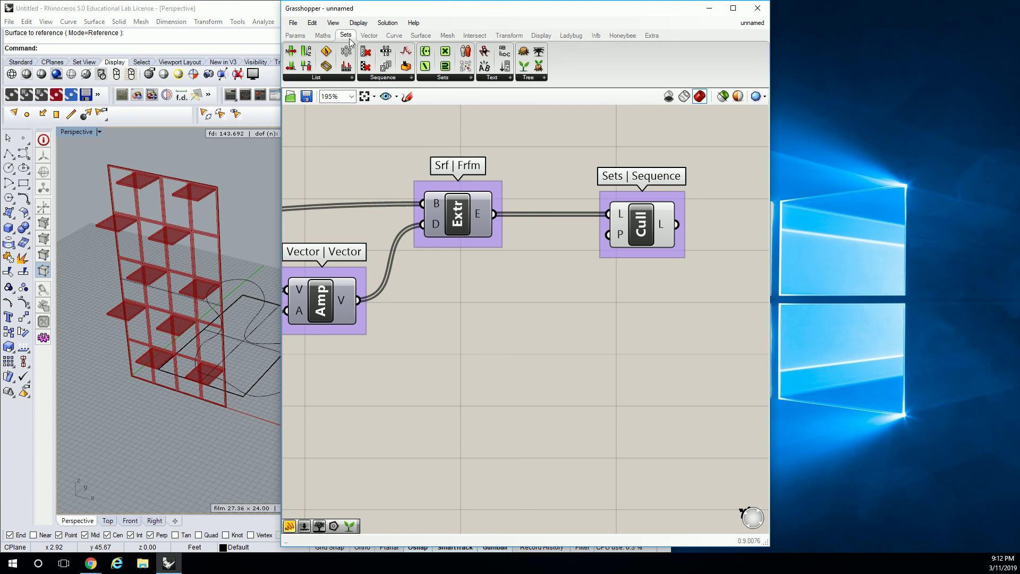
pyautogui.click(396, 78)
# Locate the V Count slider on the canvas and drag it from 5 down to 4
pyautogui.scroll(-5, 480, 331)
pyautogui.moveTo(491, 319); pyautogui.dragTo(588, 271, button='right')
pyautogui.moveTo(643, 309); pyautogui.dragTo(526, 237, button='right')
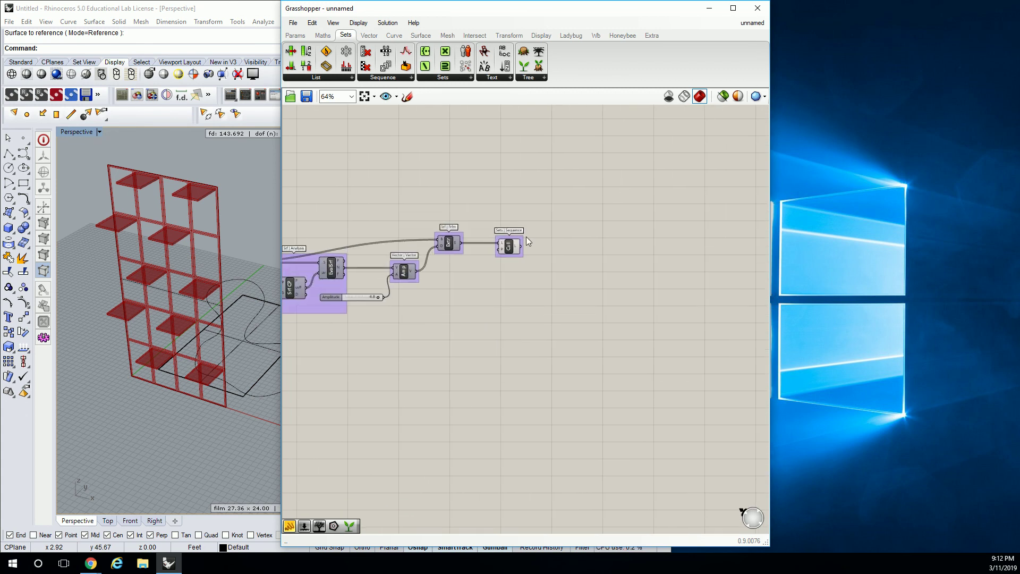
pyautogui.scroll(5, 524, 241)
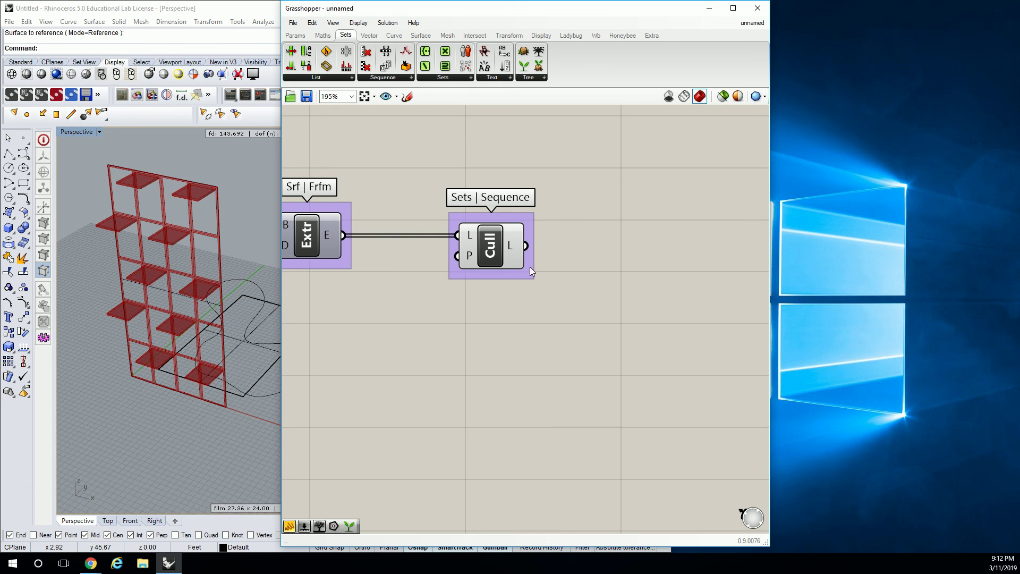
pyautogui.moveTo(391, 295); pyautogui.dragTo(574, 281, button='right')
pyautogui.scroll(-5, 573, 280)
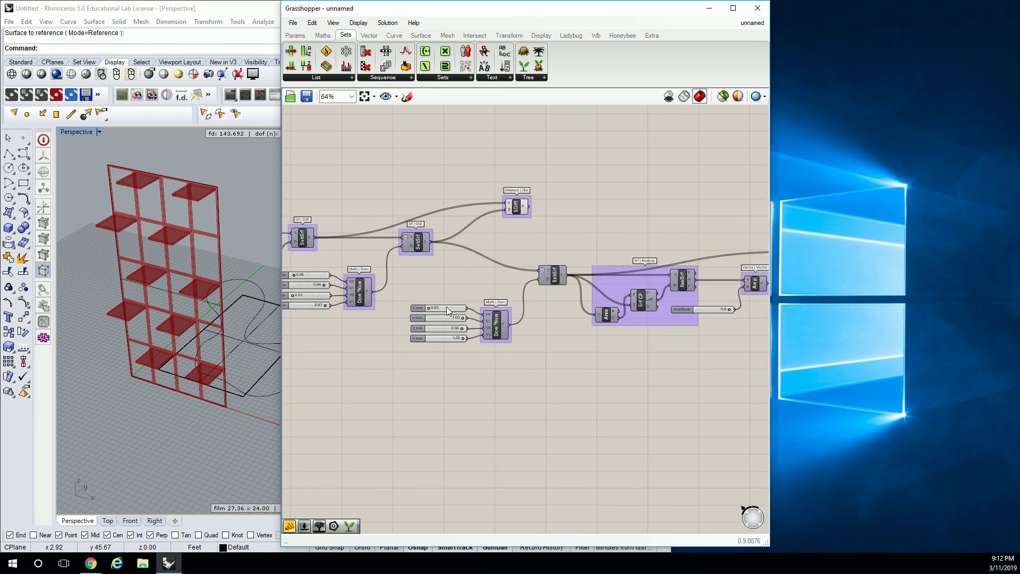
pyautogui.scroll(7, 405, 283)
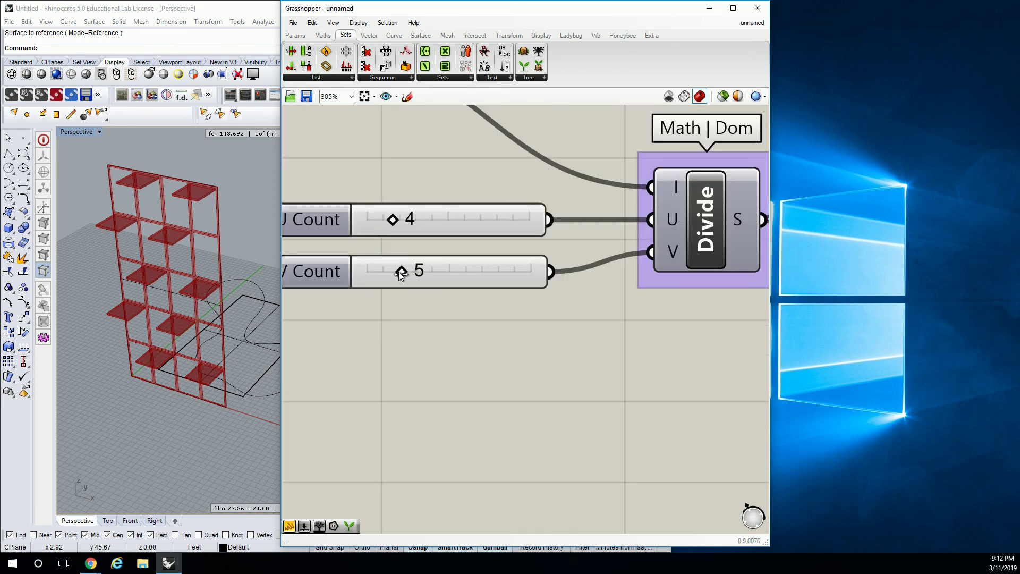
pyautogui.moveTo(403, 272); pyautogui.dragTo(396, 272)
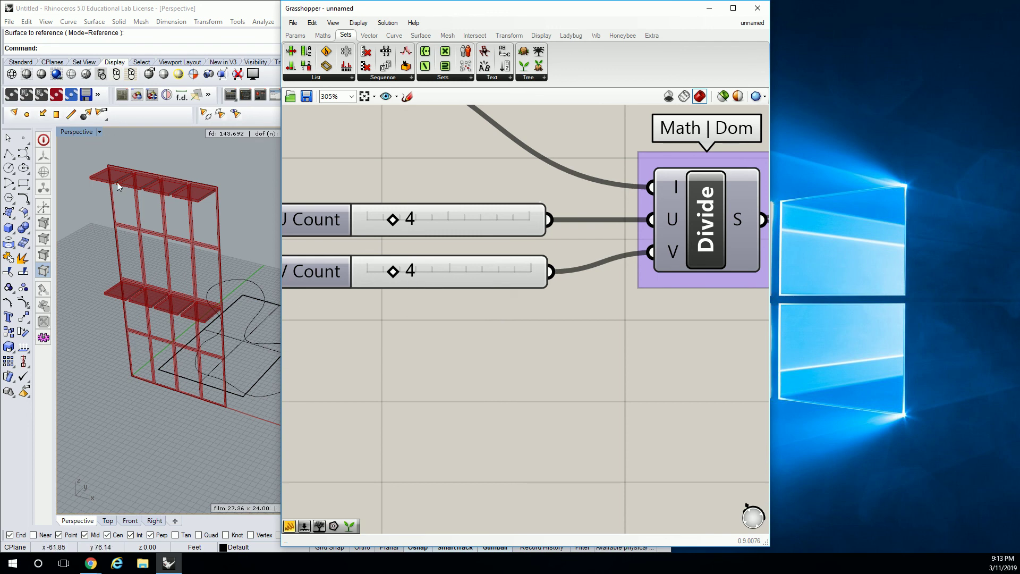
# Try V Count 5 and U Count 7, then settle on V Count 7 and U Count 4
pyautogui.moveTo(393, 272); pyautogui.dragTo(402, 272)
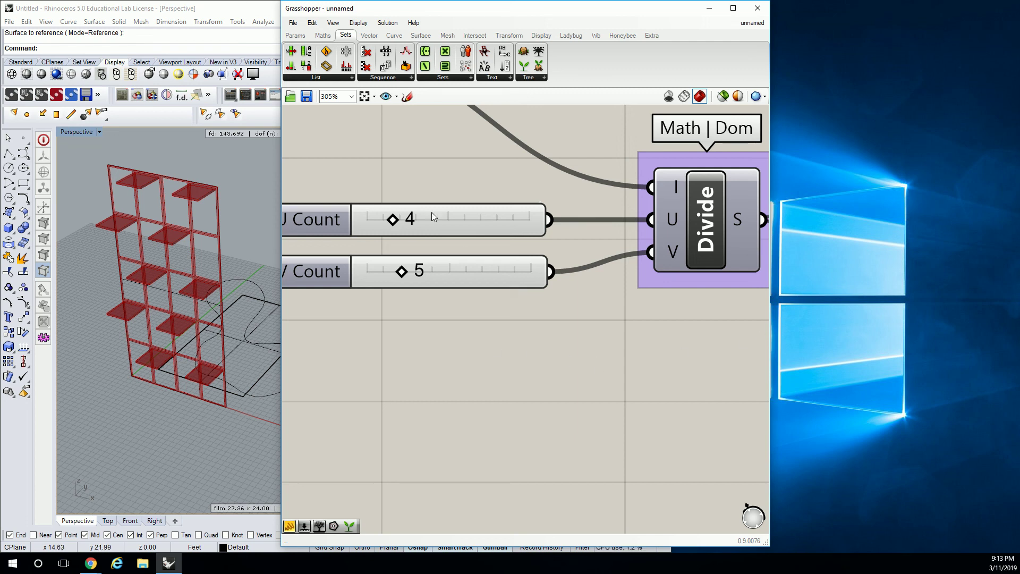
pyautogui.moveTo(408, 221); pyautogui.dragTo(420, 222)
pyautogui.moveTo(407, 277)
pyautogui.mouseDown()
pyautogui.moveTo(398, 272)
pyautogui.moveTo(424, 273)
pyautogui.mouseUp()
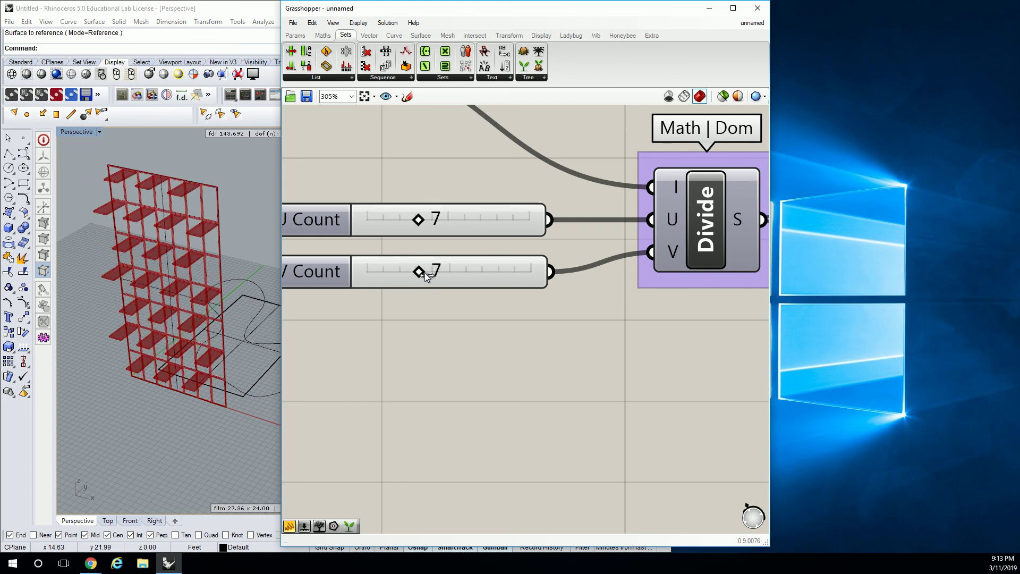
pyautogui.moveTo(418, 221); pyautogui.dragTo(394, 223)
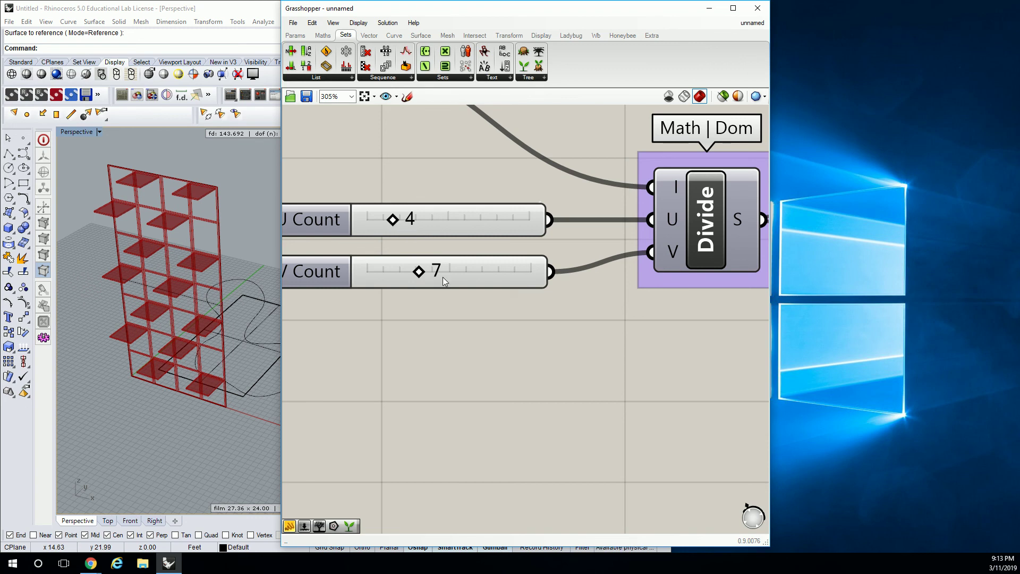